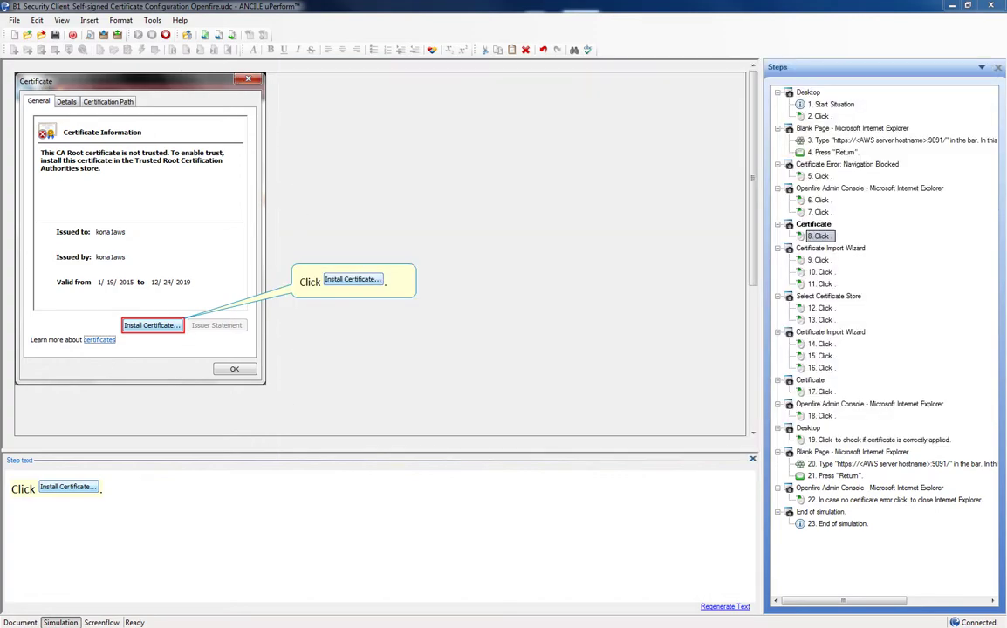
# - Compare the screenshot areas captured for the Start Situation, Certificate Error and first Openfire Admin Console steps
pyautogui.click(833, 104)
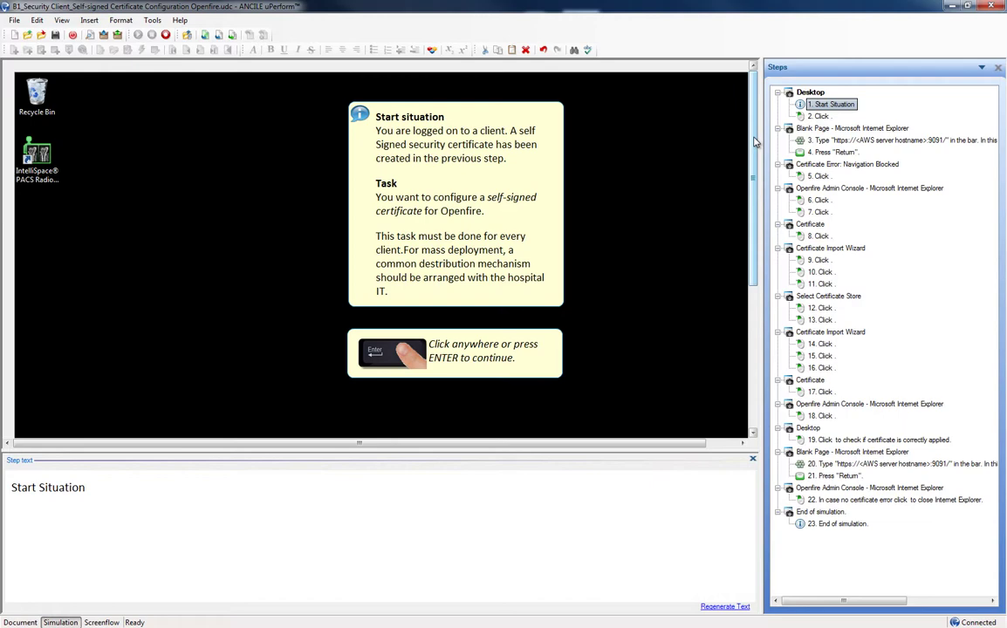
pyautogui.scroll(-5, 339, 422)
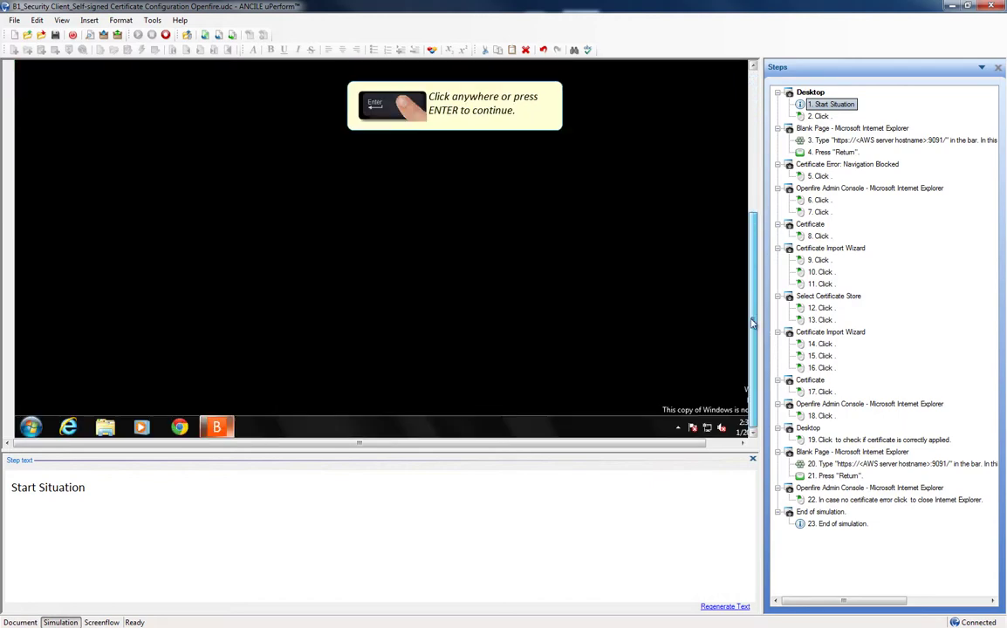
pyautogui.click(818, 176)
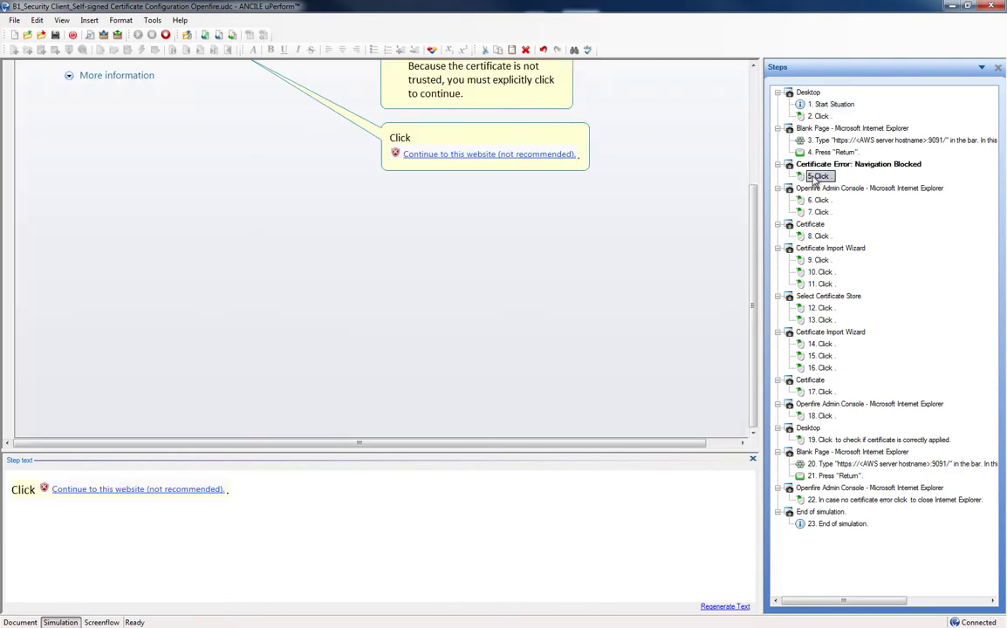
pyautogui.moveTo(755, 212); pyautogui.dragTo(734, 67)
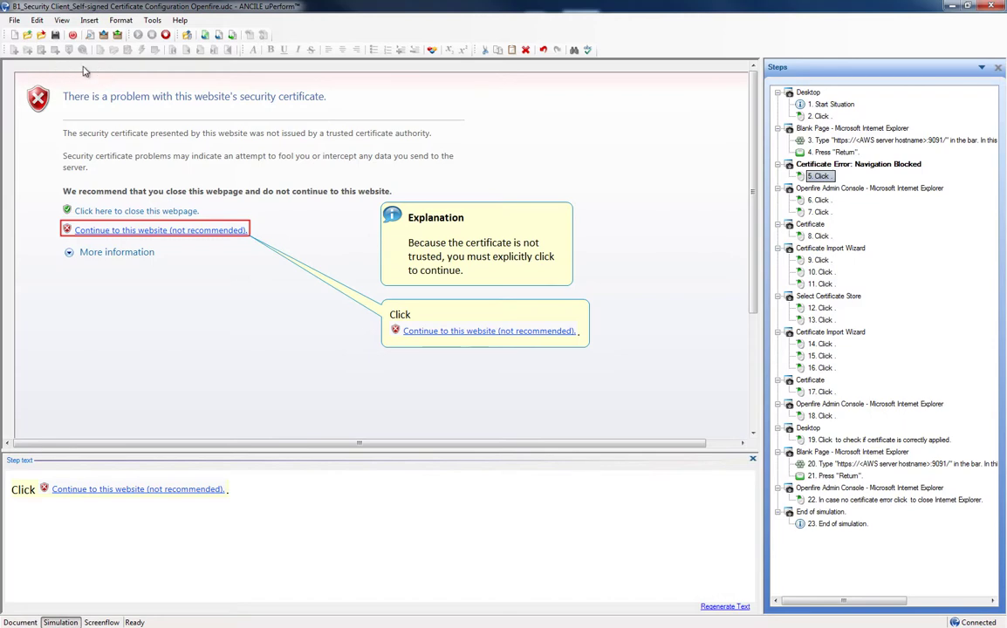
pyautogui.scroll(-3, 684, 170)
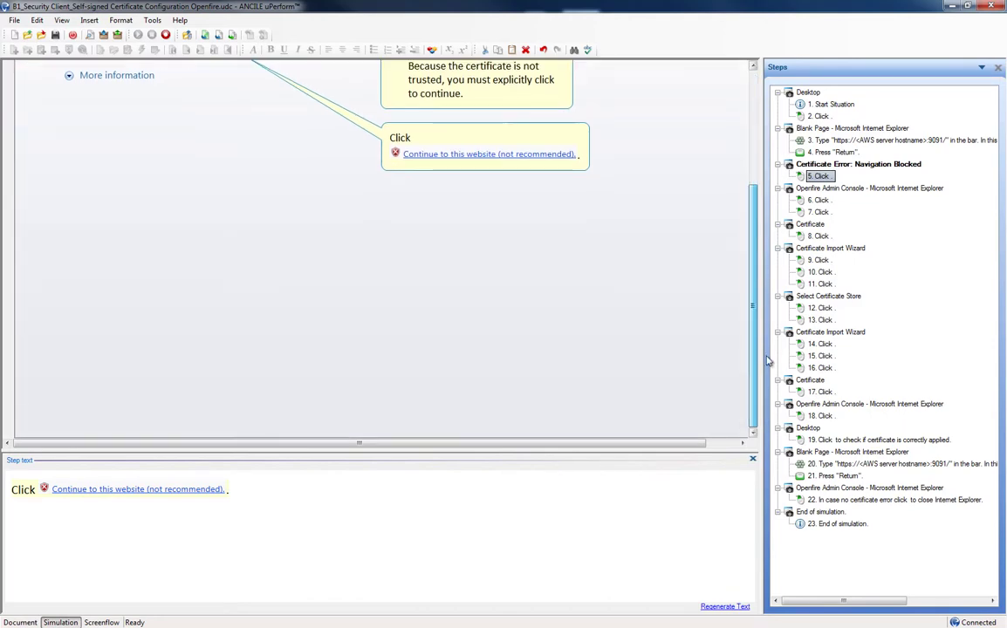
pyautogui.scroll(3, 768, 361)
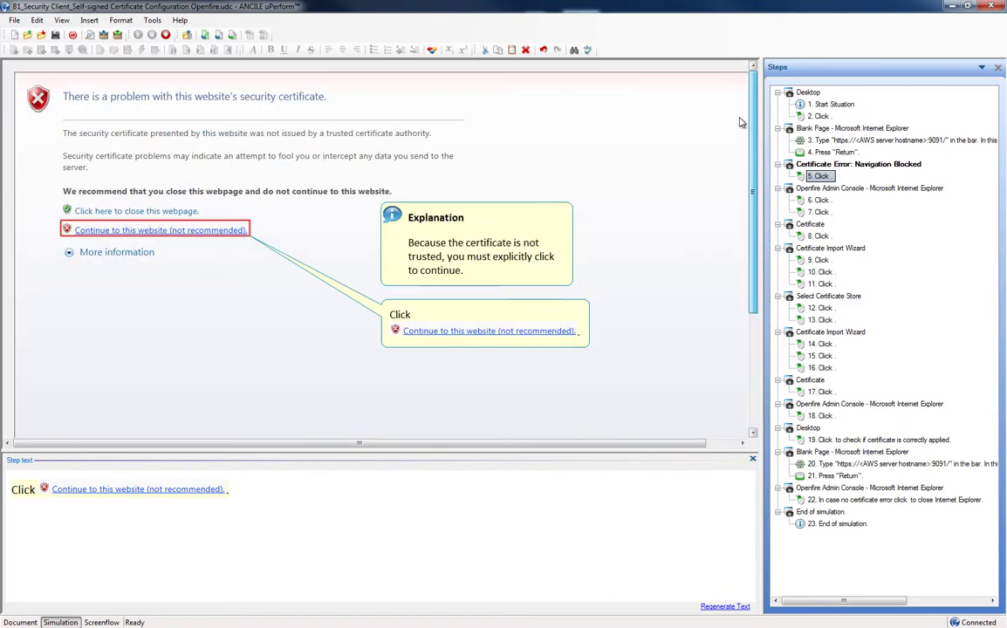
pyautogui.click(820, 200)
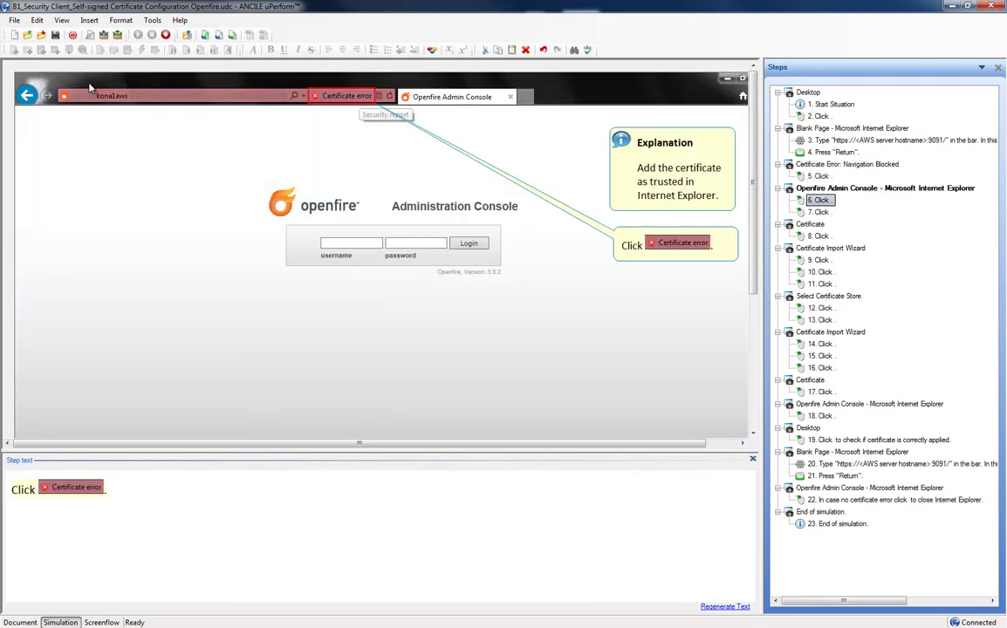
pyautogui.scroll(-5, 678, 244)
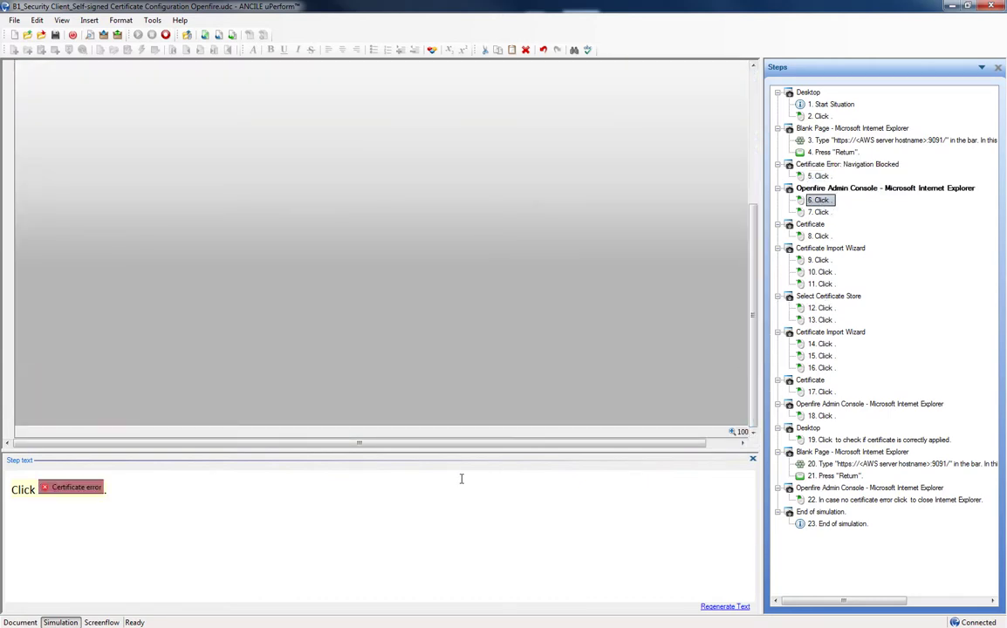
# - Change the background image of step 9, the Certificate Import Wizard's first step, to the region showing the wizard over the whole browser window
pyautogui.click(818, 260)
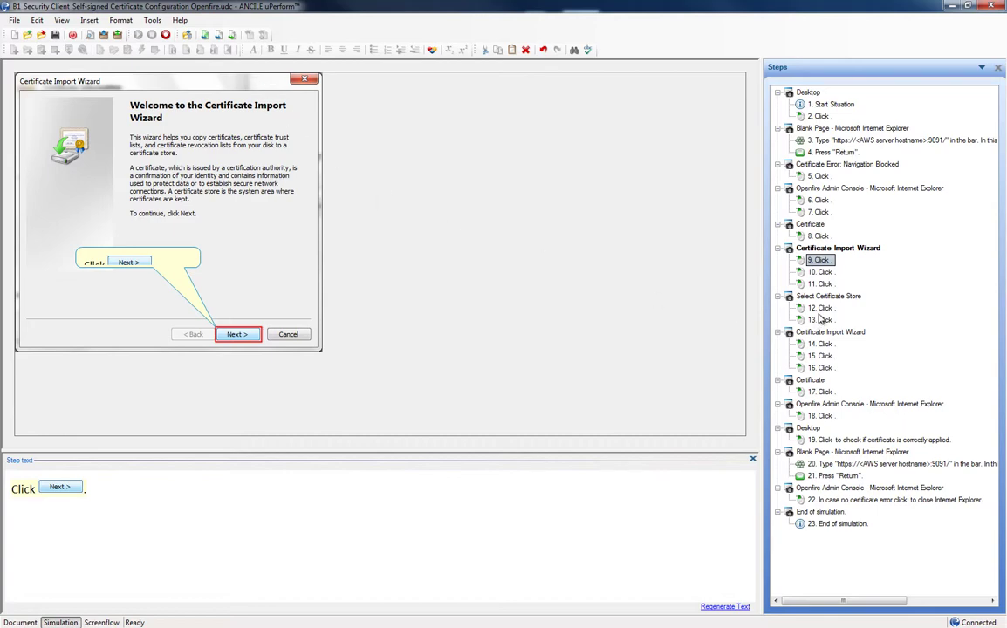
pyautogui.doubleClick(820, 261)
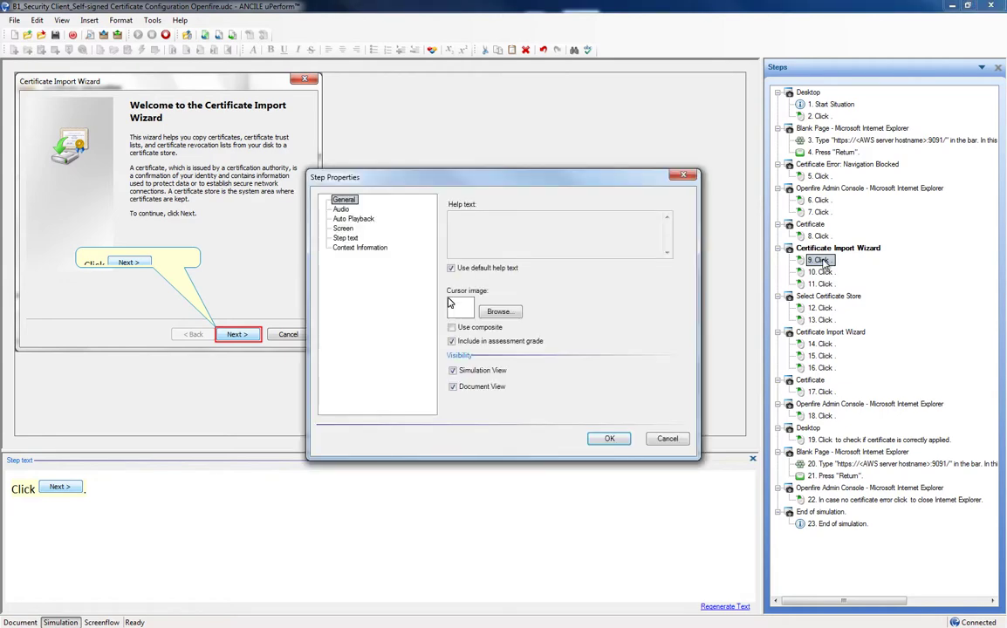
pyautogui.click(345, 228)
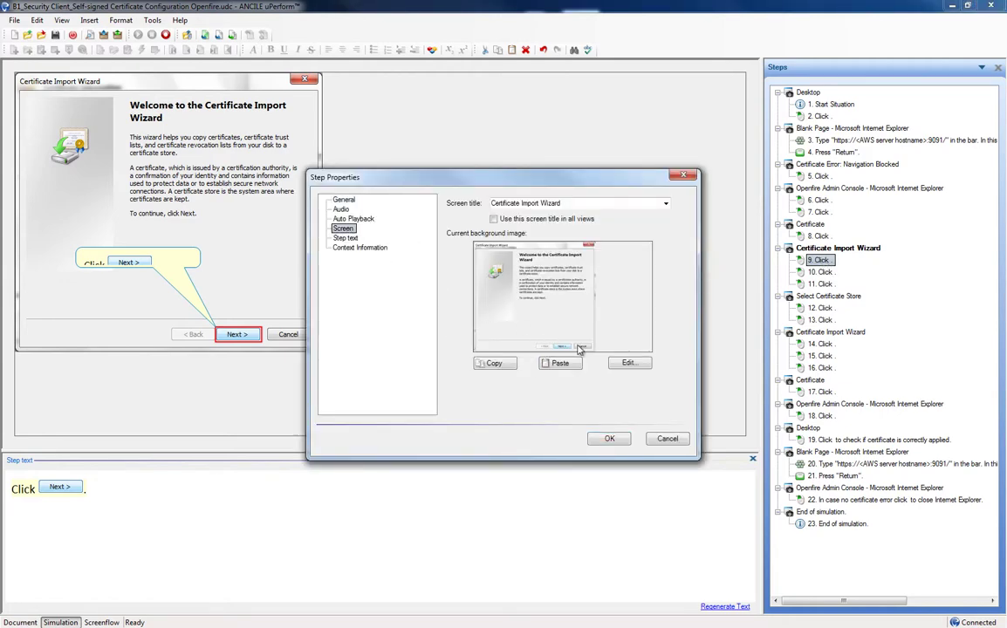
pyautogui.click(630, 362)
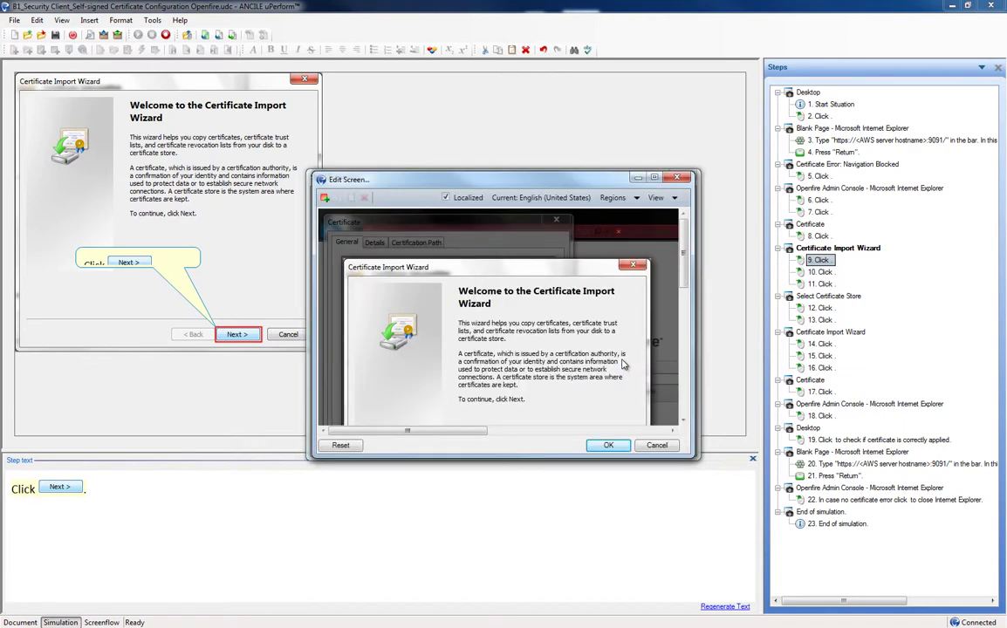
pyautogui.click(623, 199)
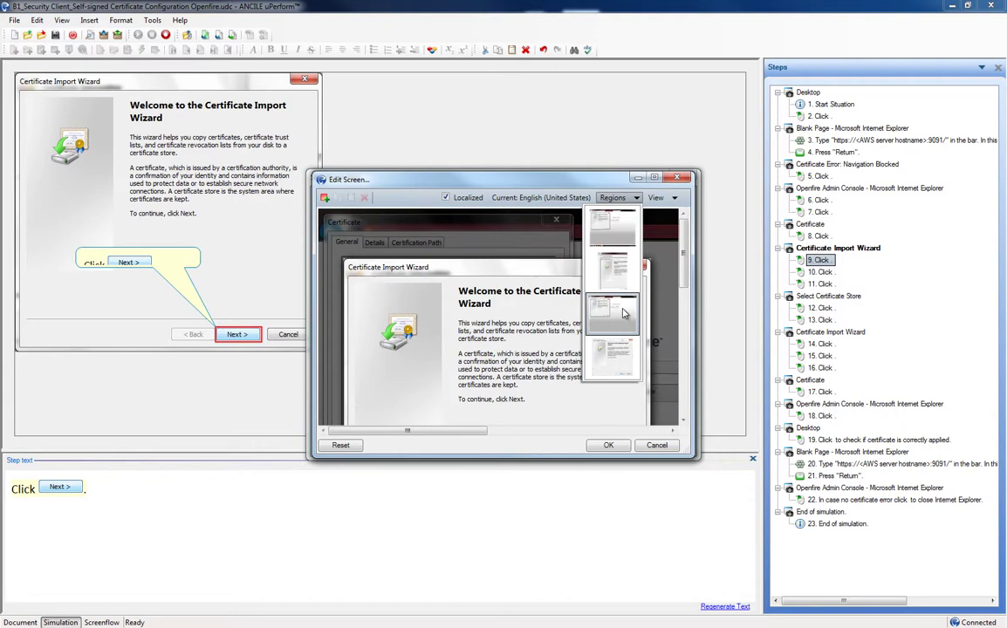
pyautogui.click(613, 275)
pyautogui.click(608, 445)
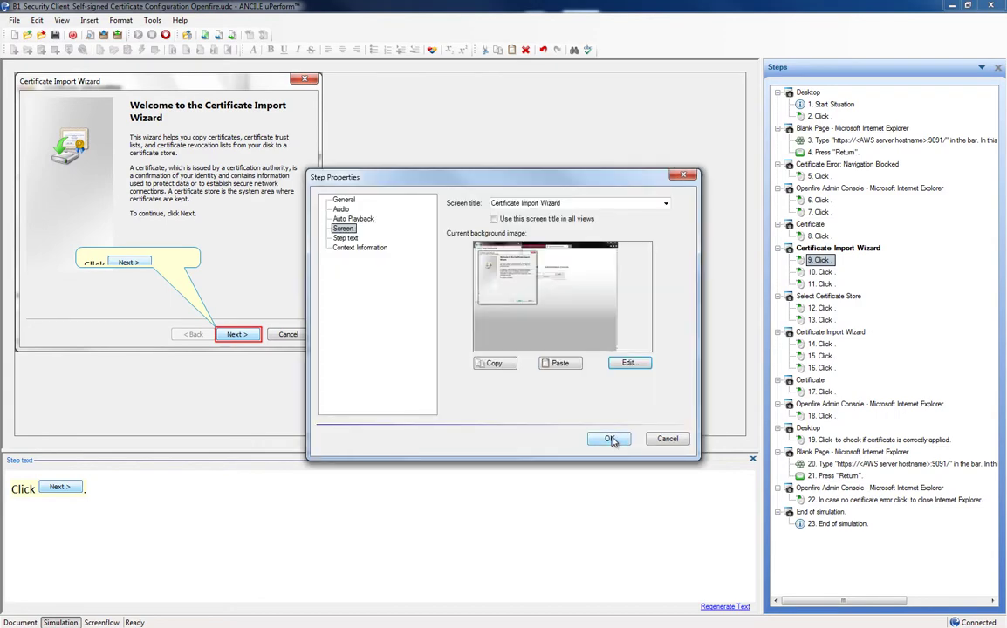
pyautogui.click(610, 439)
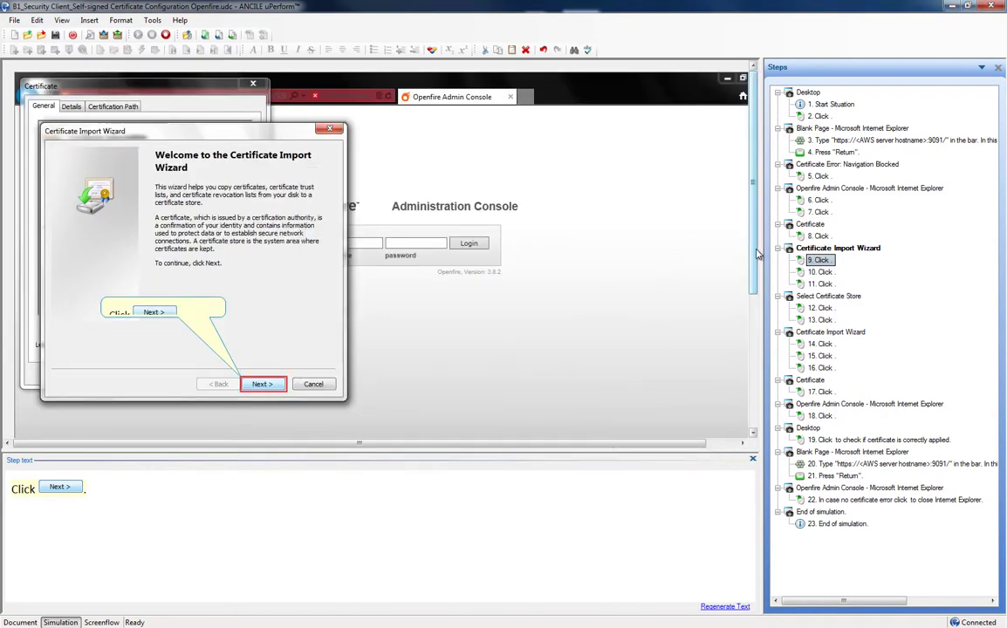
pyautogui.scroll(-5, 685, 201)
pyautogui.scroll(5, 675, 384)
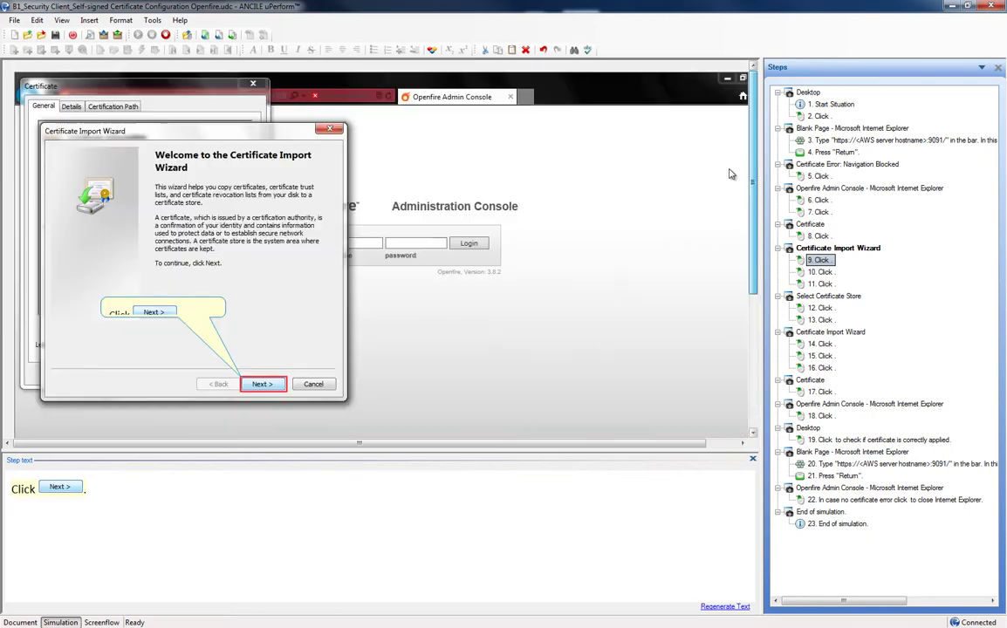
# - Change the background image of step 5, Certificate Error: Navigation Blocked, to the region that includes the whole browser window
pyautogui.click(818, 175)
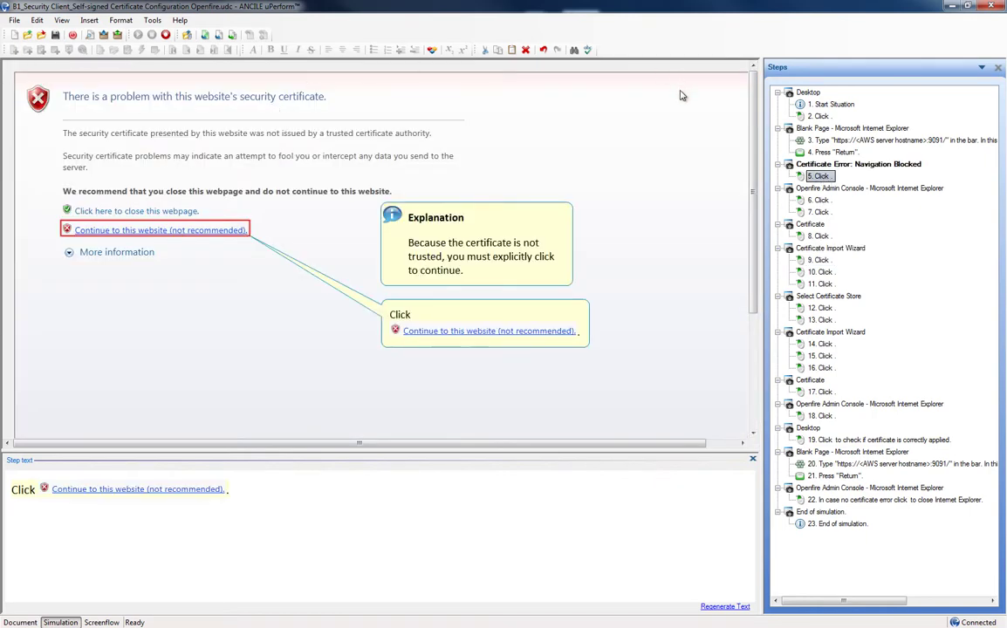
pyautogui.click(820, 176)
pyautogui.doubleClick(821, 176)
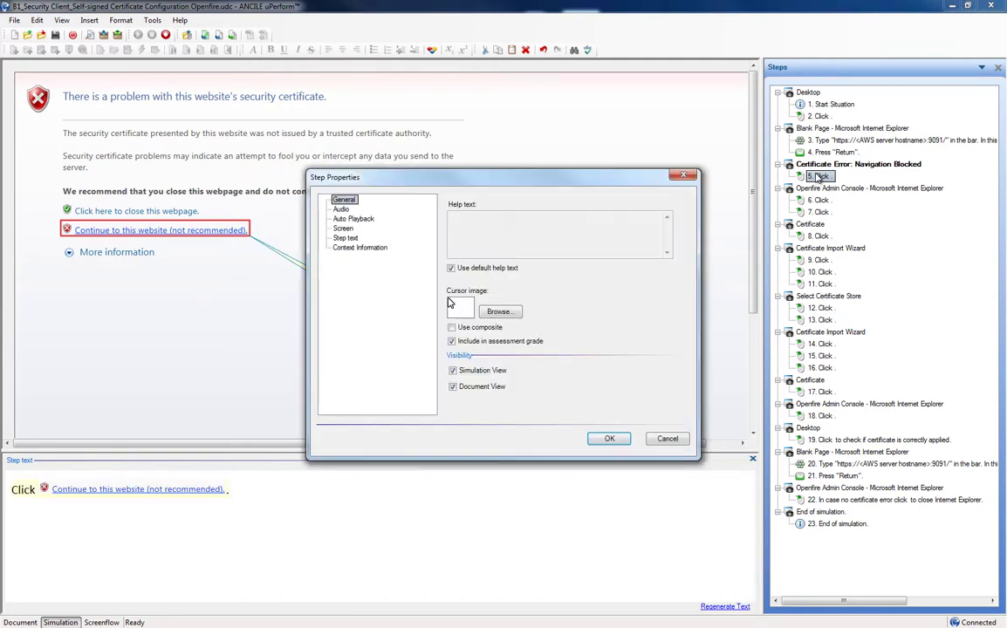
pyautogui.click(343, 229)
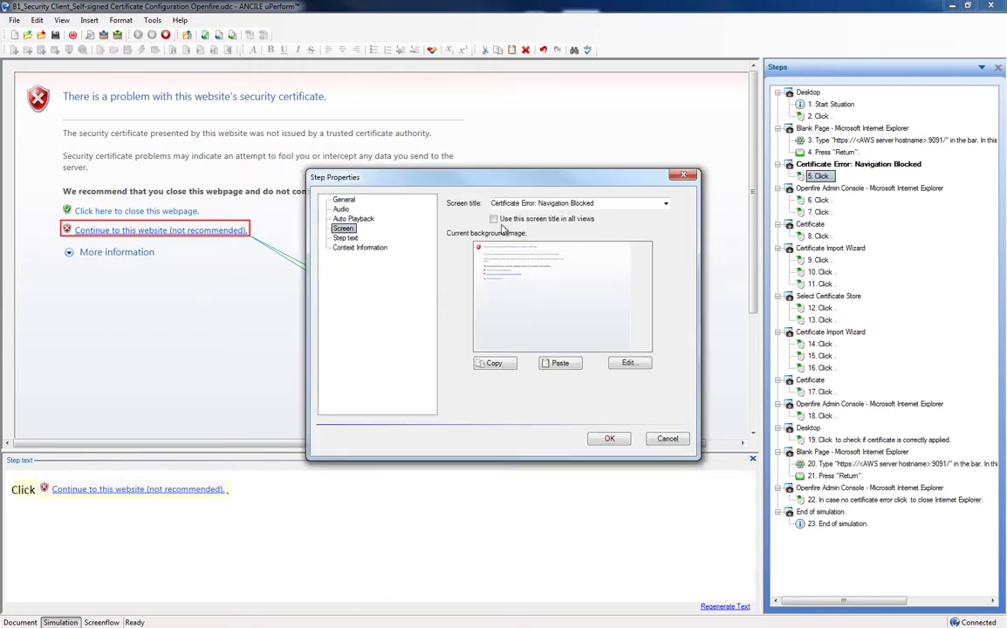
pyautogui.click(631, 362)
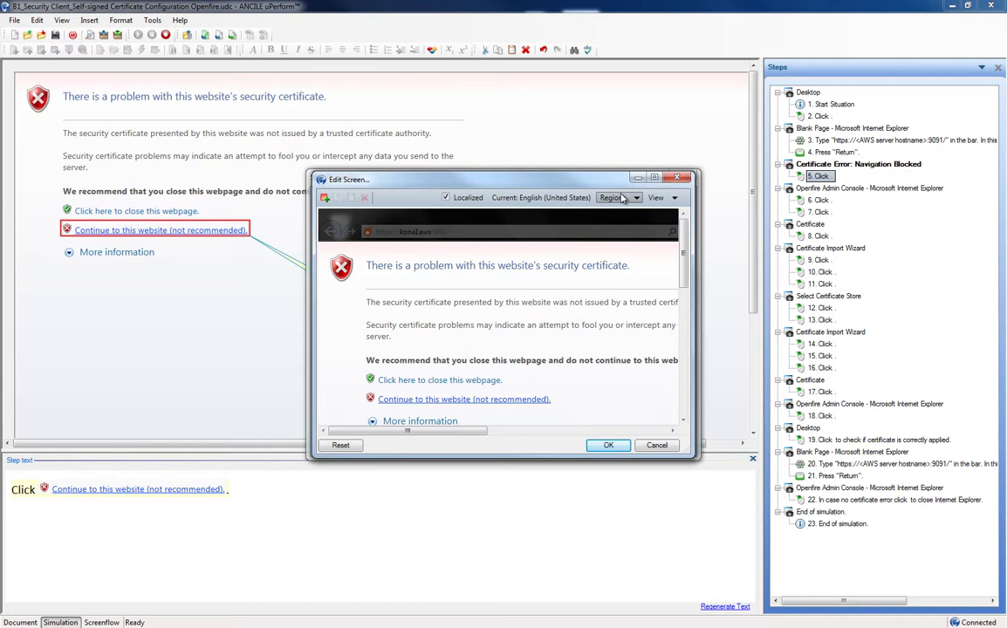
pyautogui.click(620, 198)
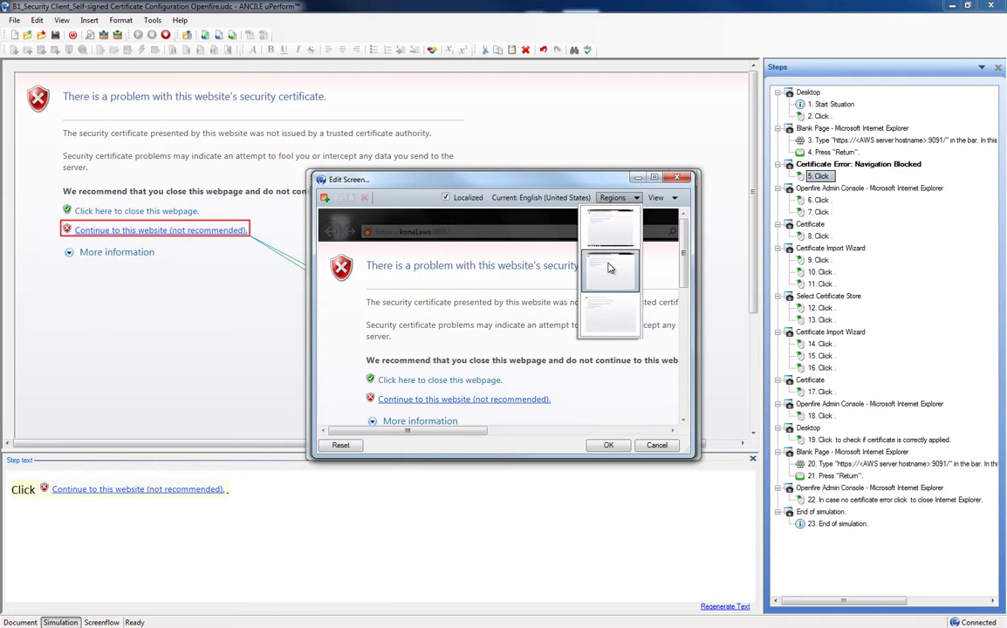
pyautogui.click(610, 268)
pyautogui.click(608, 446)
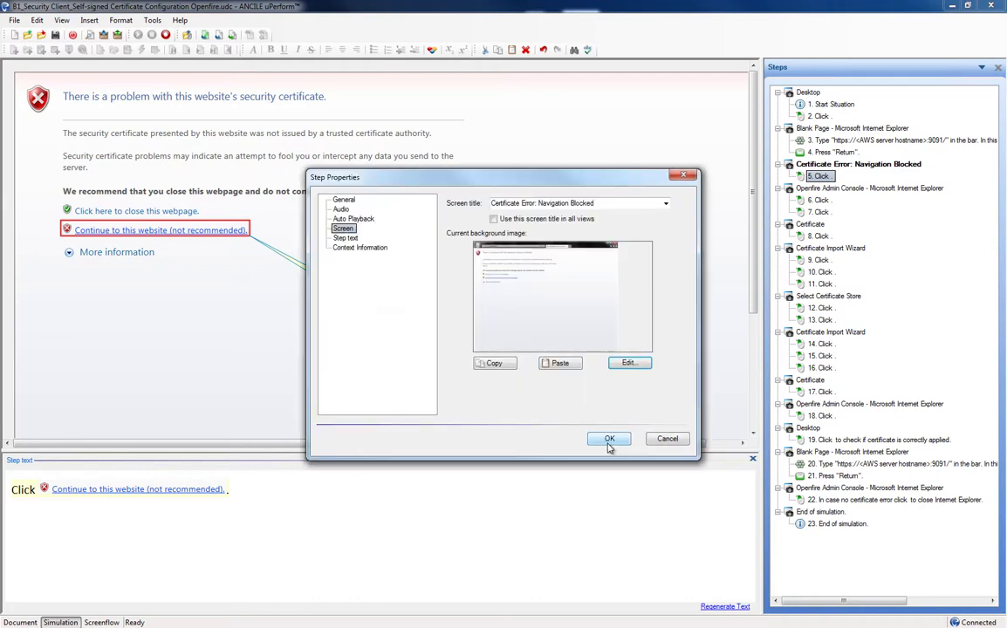
pyautogui.press('Return')
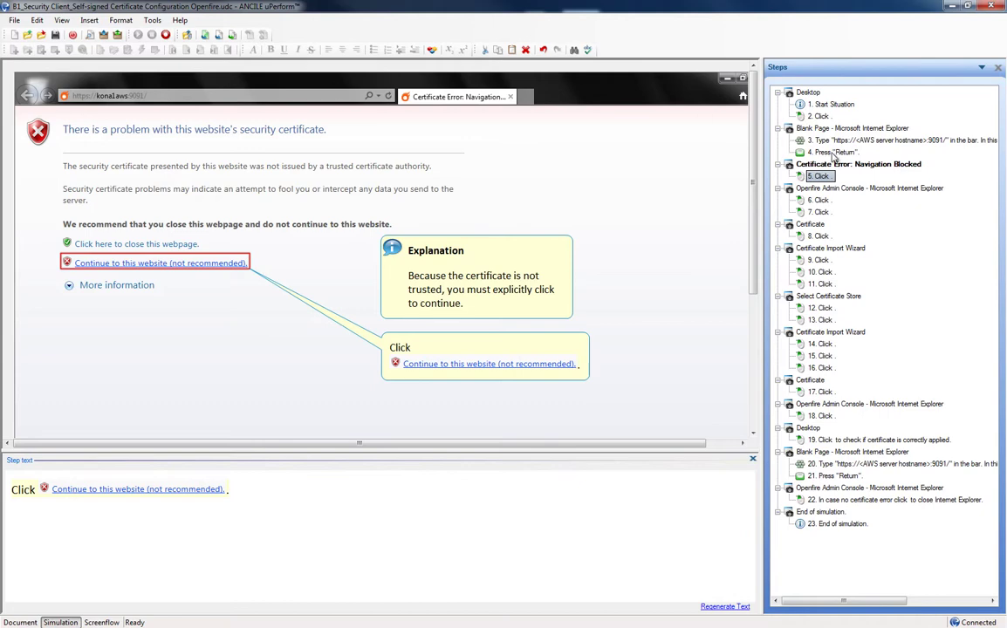
# - Review the simulation screenshots of steps 4, 2 and 3 for how much of the screen they capture
pyautogui.click(833, 153)
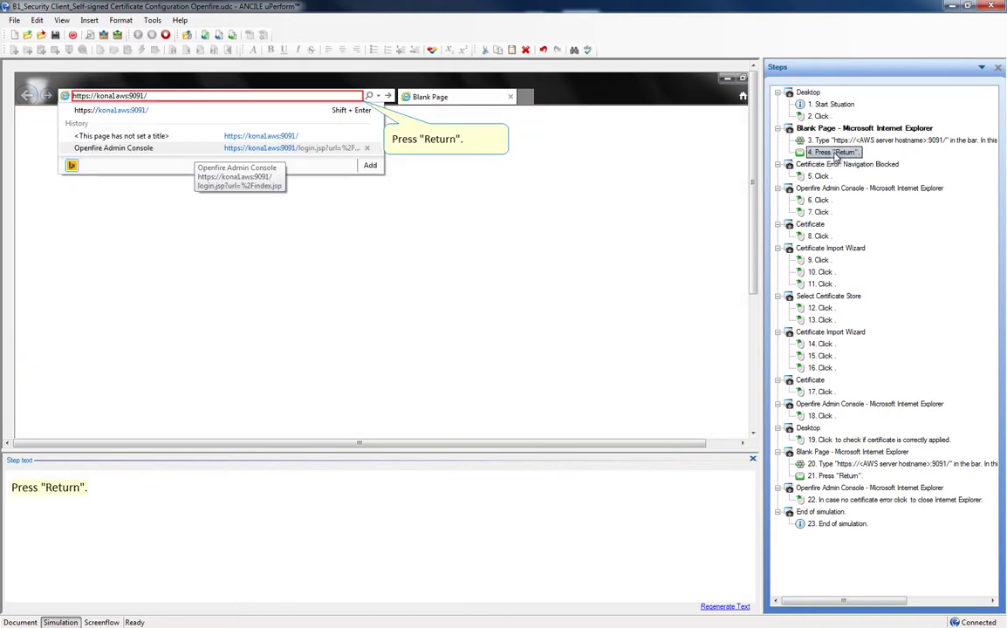
pyautogui.click(820, 116)
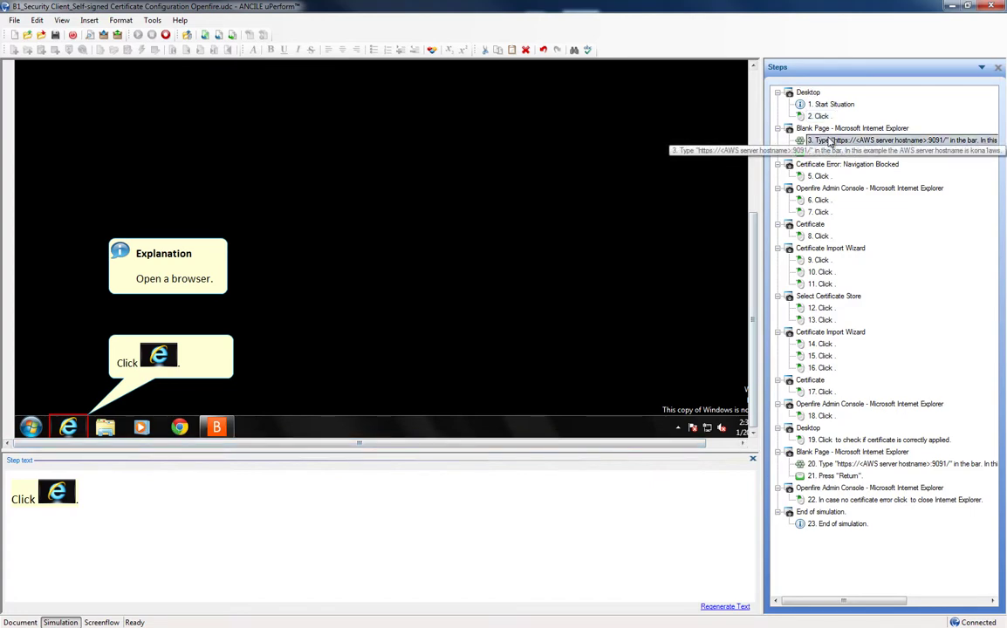
pyautogui.click(825, 141)
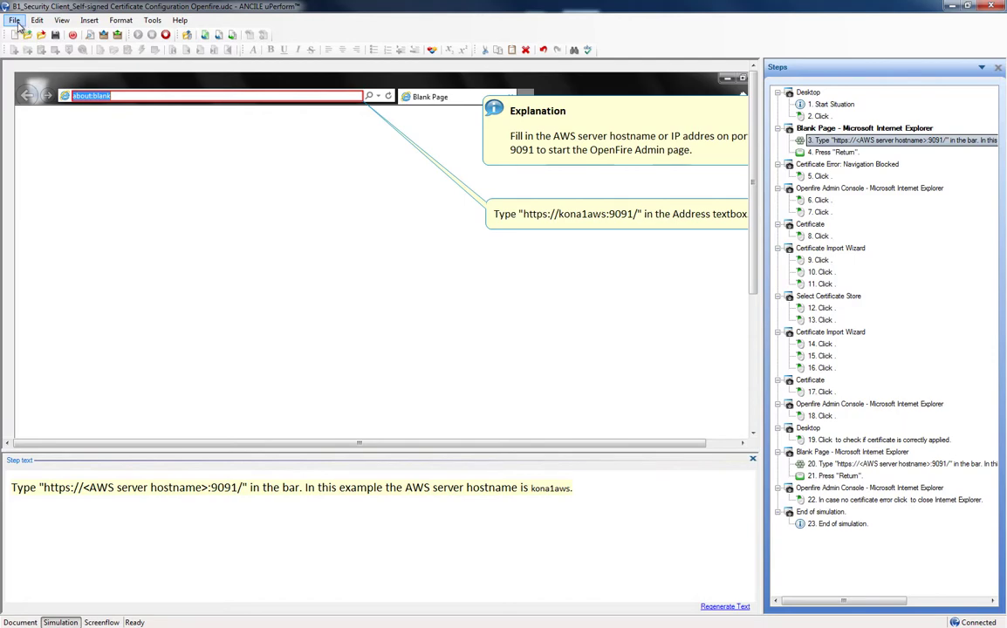
# - Set the Recorder Html Capture Mode to Entire Browser Window in the program's recorder options and save the setting
pyautogui.click(150, 20)
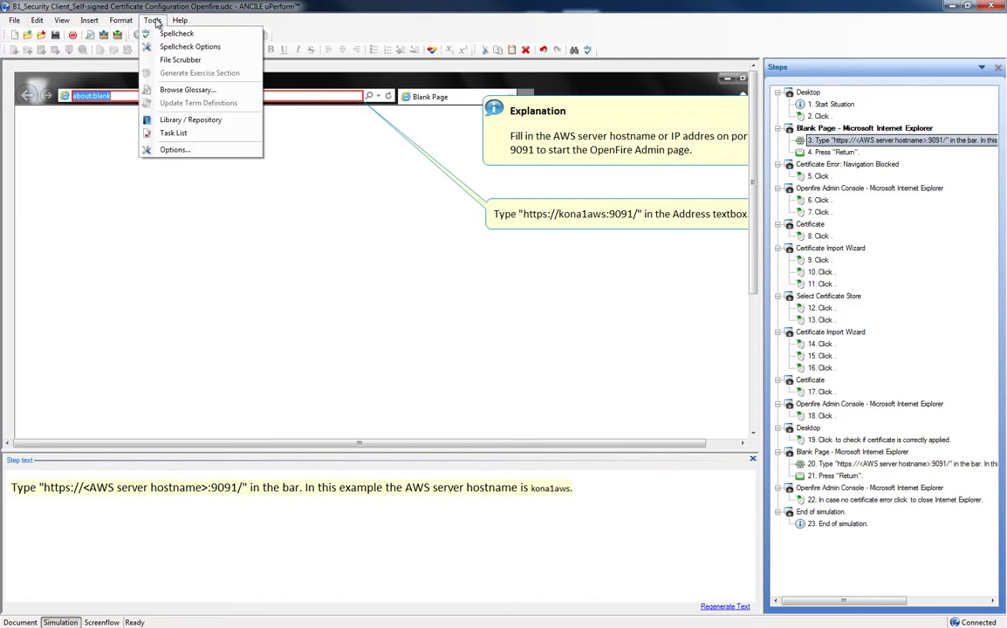
pyautogui.click(199, 150)
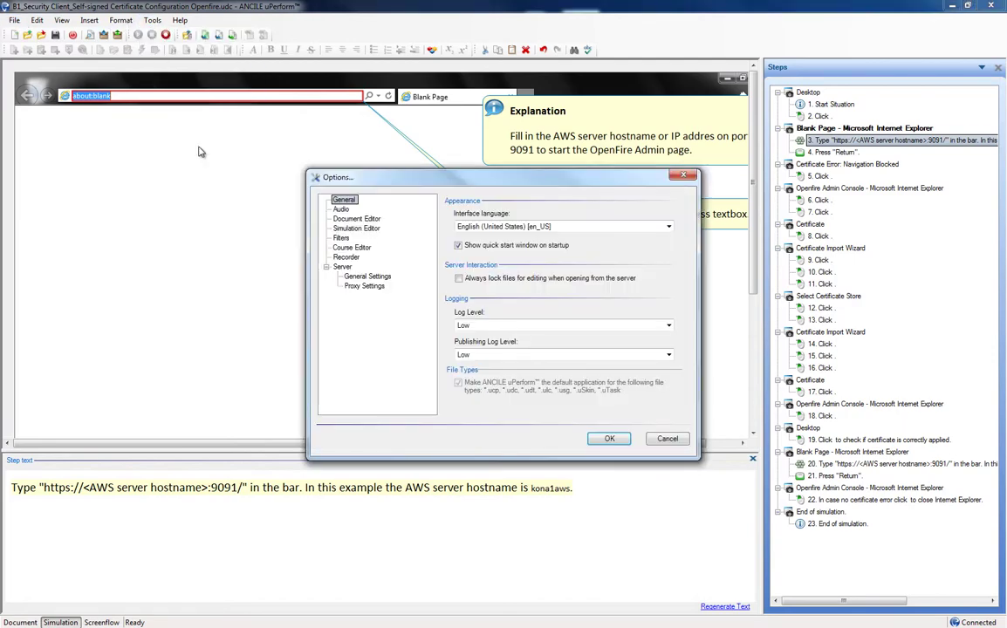
pyautogui.click(347, 257)
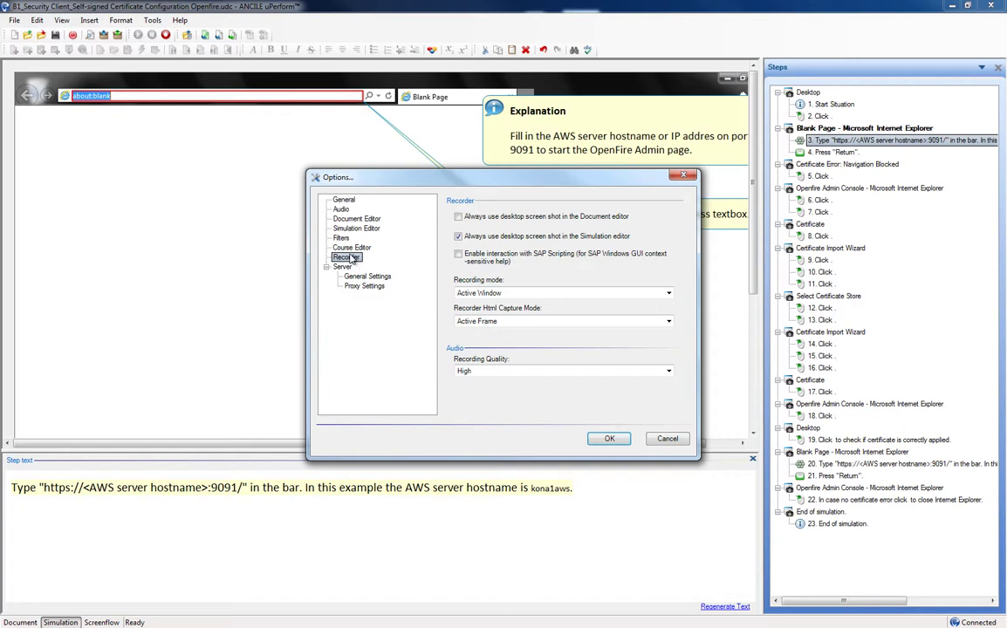
pyautogui.click(458, 237)
pyautogui.click(458, 237)
pyautogui.click(669, 322)
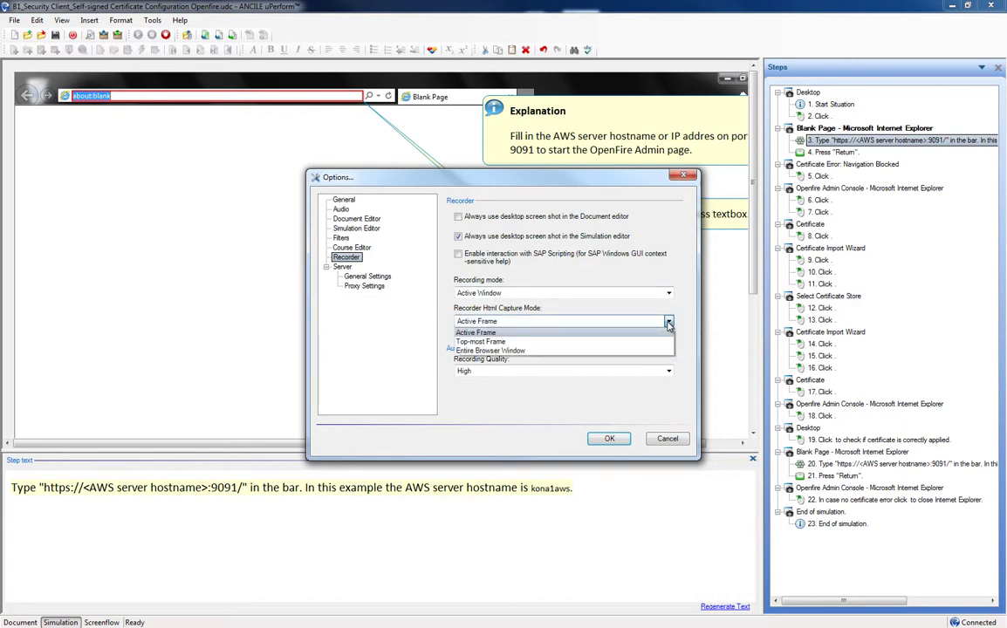
pyautogui.click(549, 351)
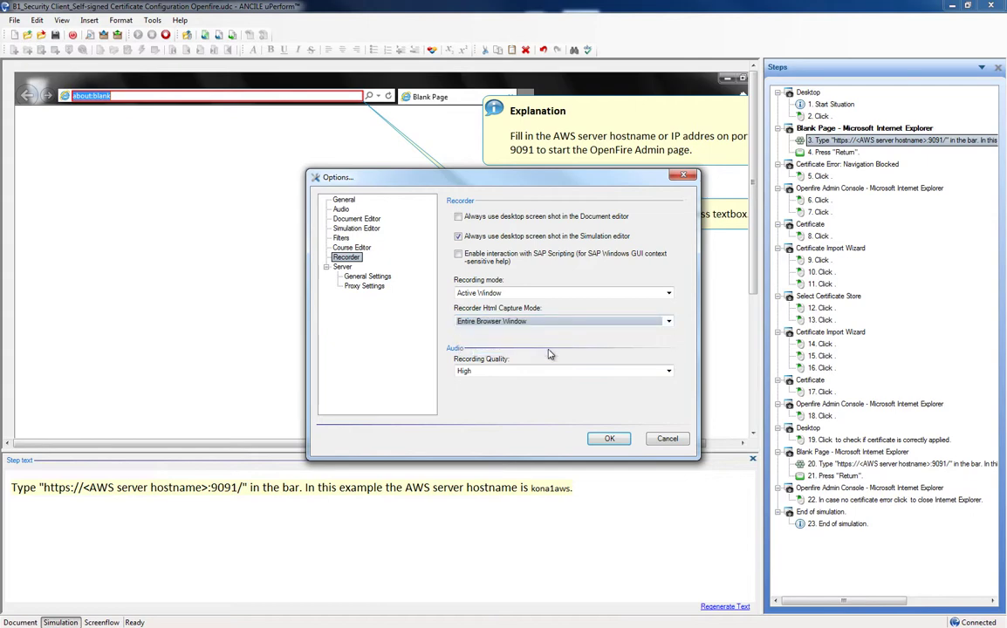
pyautogui.click(610, 439)
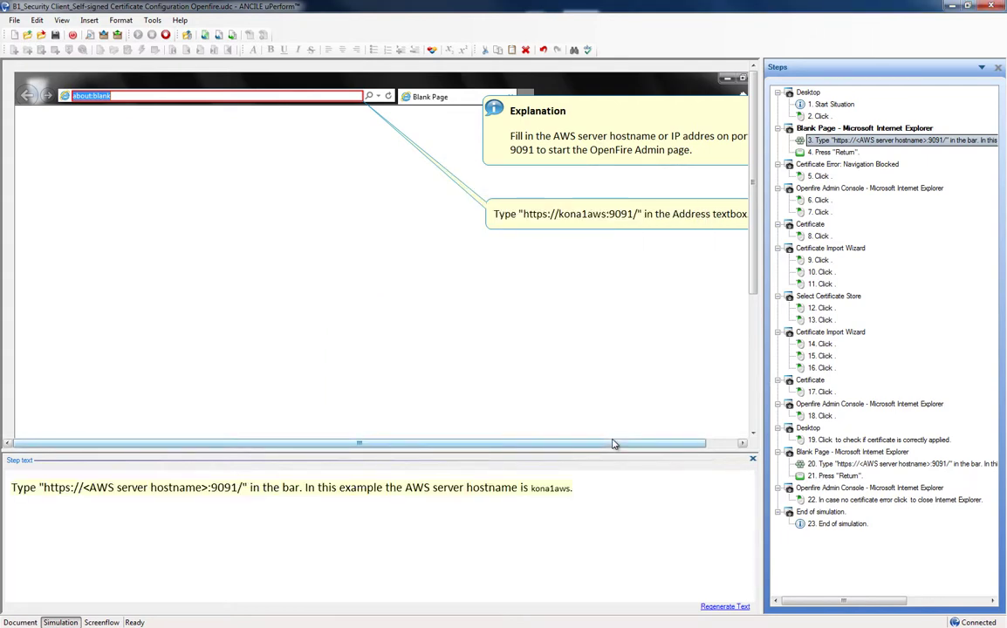